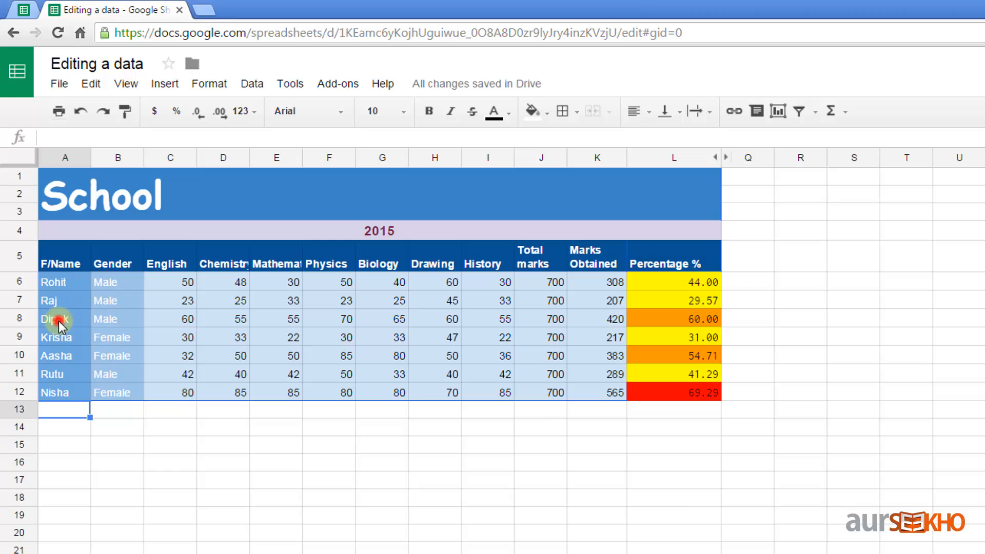
Step: Try moving the five student records from rows 8–12 to row 14, then undo it
{"action": "mouse_move", "coordinate": [58, 321]}
{"action": "left_mouse_down"}
{"action": "mouse_move", "coordinate": [402, 380]}
{"action": "mouse_move", "coordinate": [675, 409]}
{"action": "mouse_move", "coordinate": [675, 392]}
{"action": "left_mouse_up"}
{"action": "key", "text": "ctrl+c"}
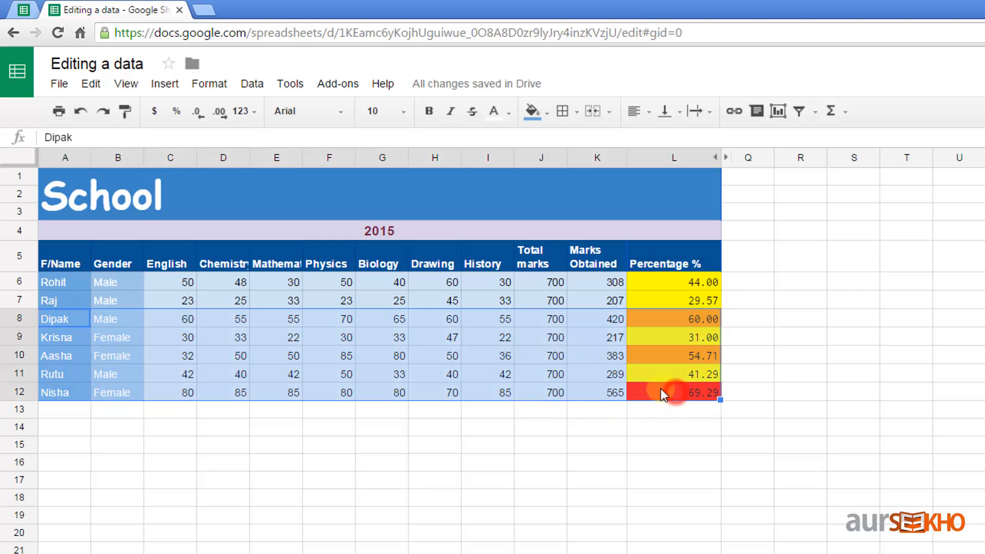
{"action": "left_click", "coordinate": [80, 425]}
{"action": "key", "text": "ctrl+v"}
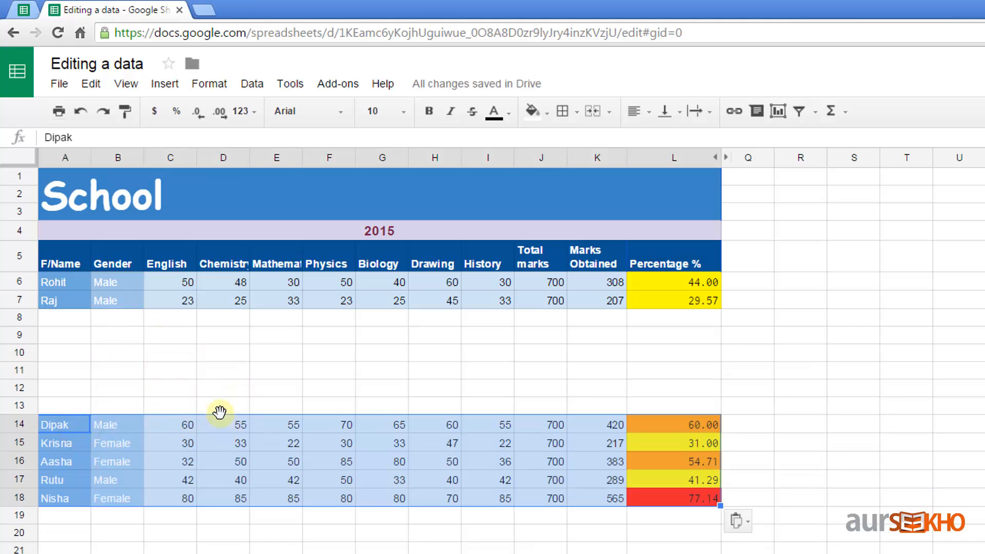
{"action": "key", "text": "ctrl+z"}
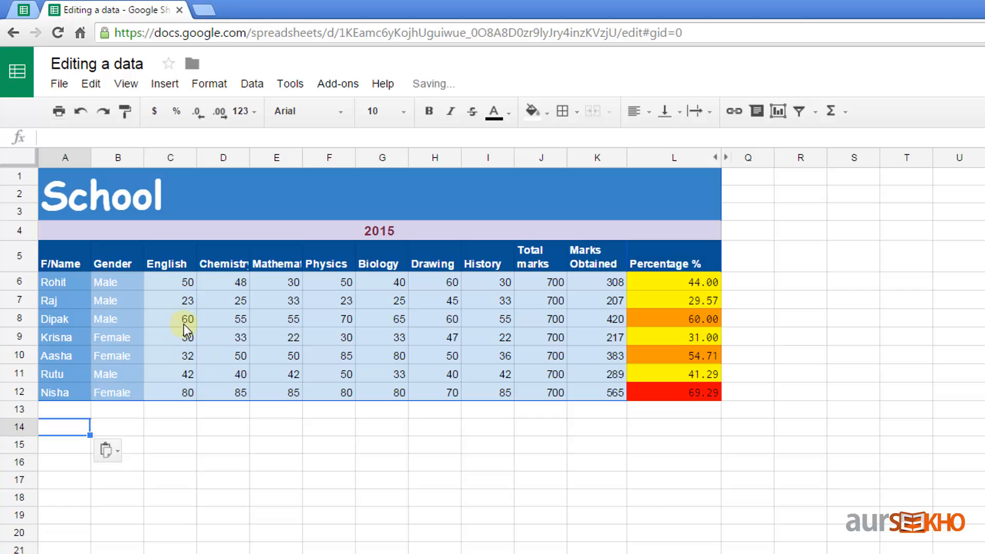
Step: Insert a blank row above the row 8 student, pushing the records down to rows 9–13
{"action": "left_click", "coordinate": [60, 321]}
{"action": "left_click", "coordinate": [135, 320]}
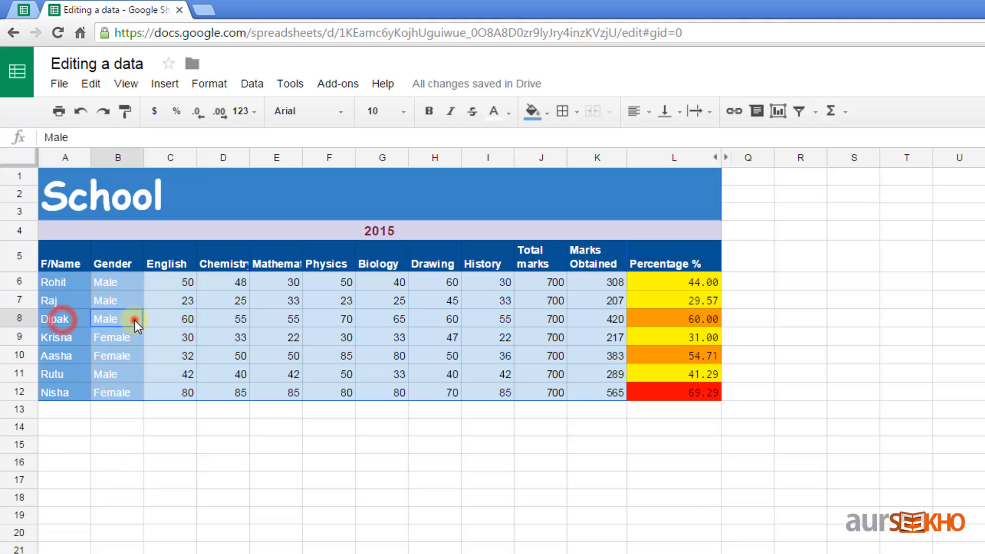
{"action": "left_click", "coordinate": [174, 81]}
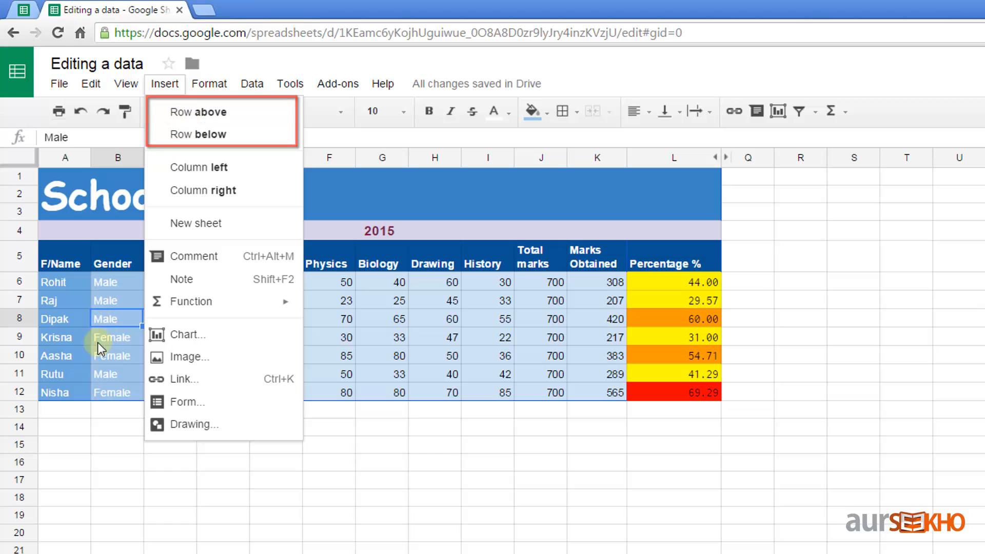
{"action": "left_click", "coordinate": [112, 319]}
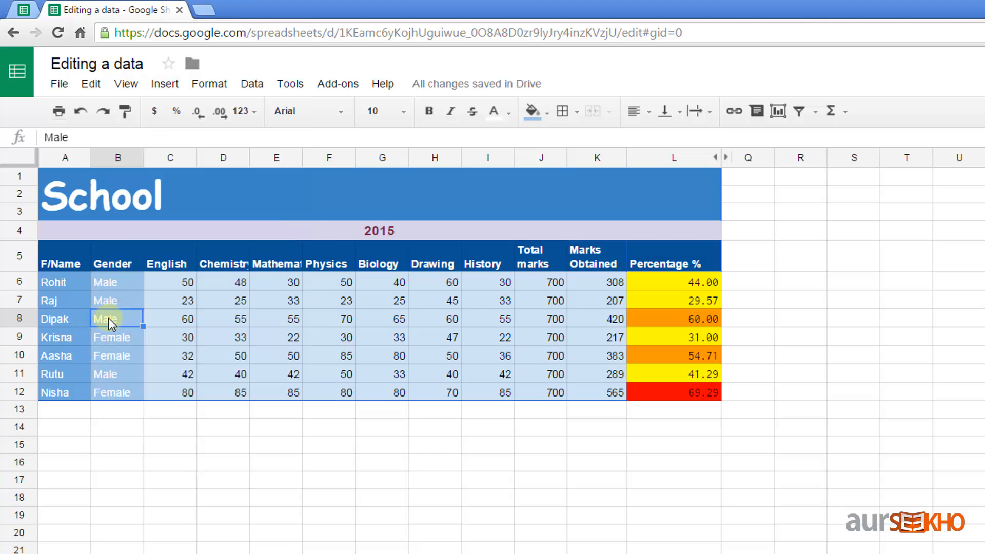
{"action": "left_click", "coordinate": [167, 86]}
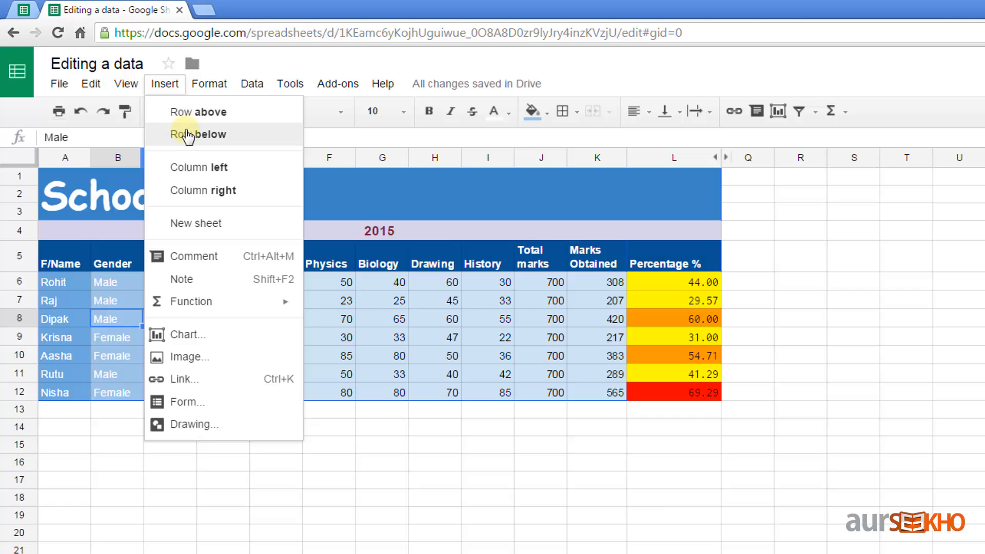
{"action": "left_click", "coordinate": [264, 112]}
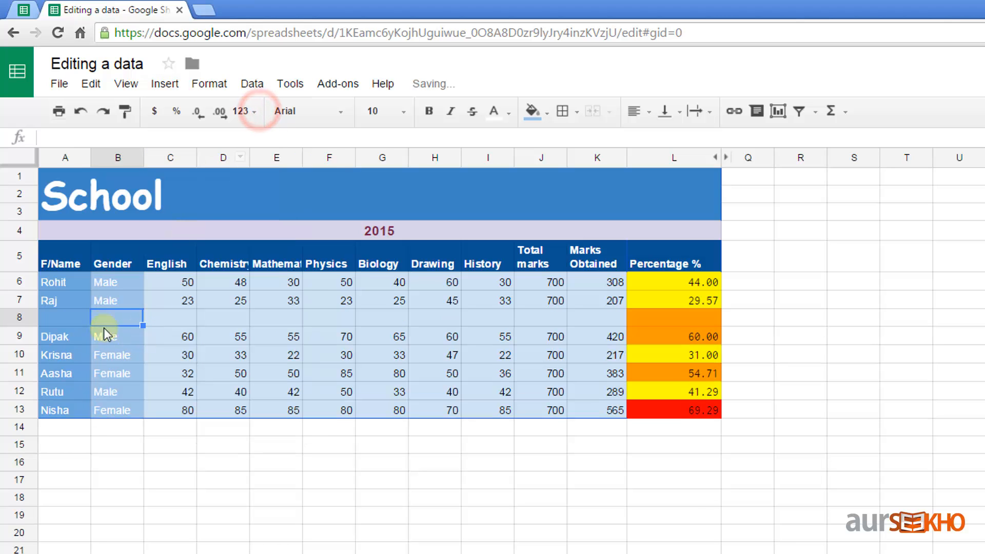
{"action": "left_click", "coordinate": [122, 339]}
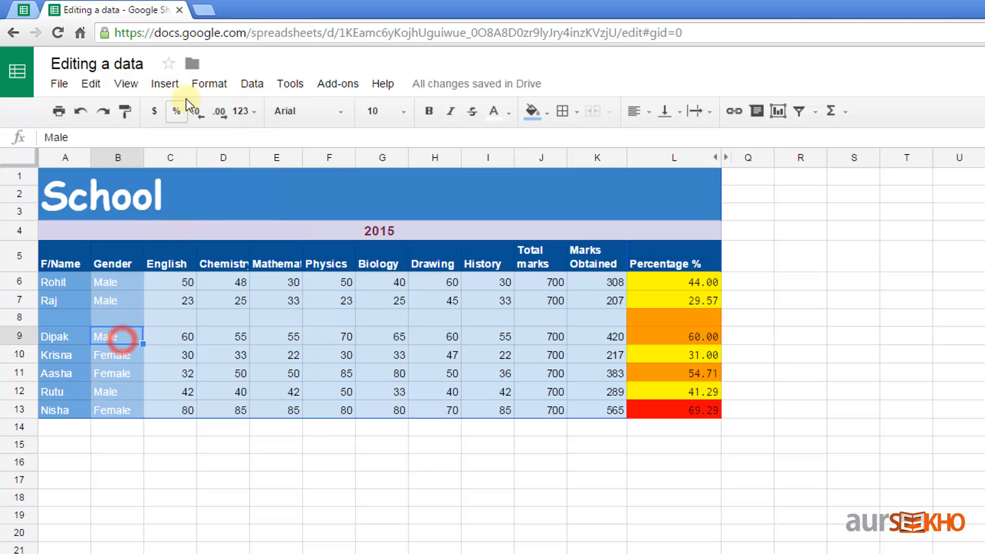
Step: Insert a blank row below the row 9 student, shifting the next four students to rows 11–14
{"action": "left_click", "coordinate": [176, 87]}
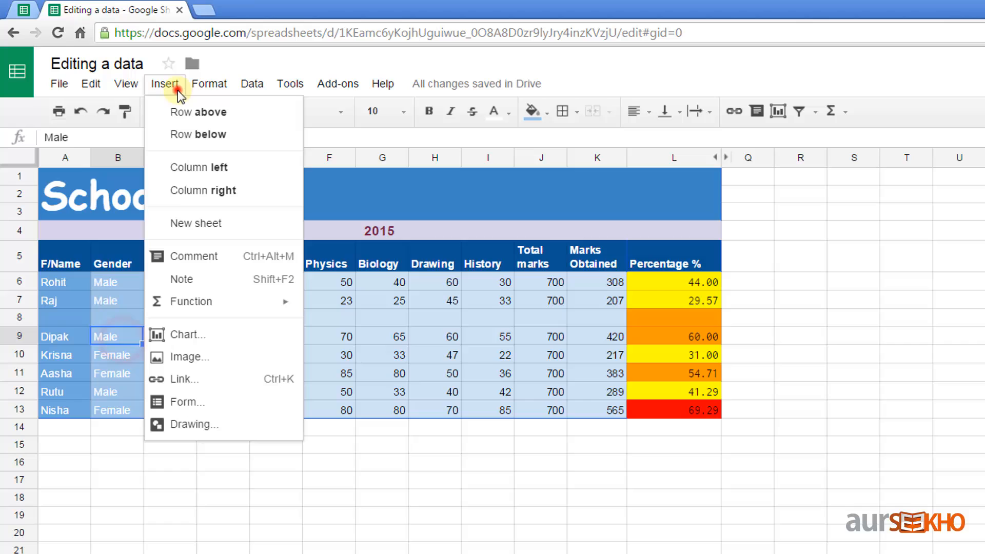
{"action": "left_click", "coordinate": [264, 135]}
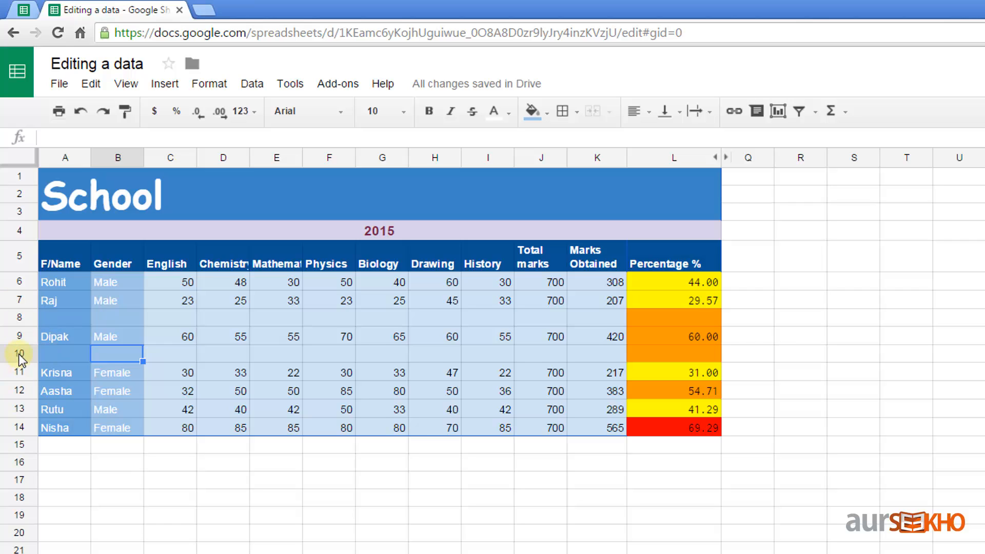
{"action": "left_click", "coordinate": [20, 393]}
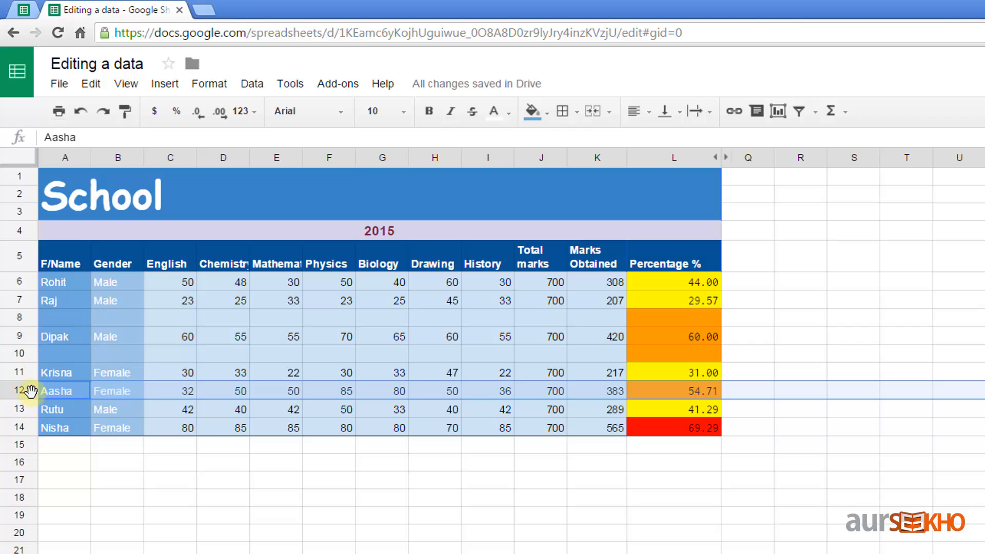
Step: Insert a blank row above the row 12 student using the row header's context menu
{"action": "right_click", "coordinate": [31, 390]}
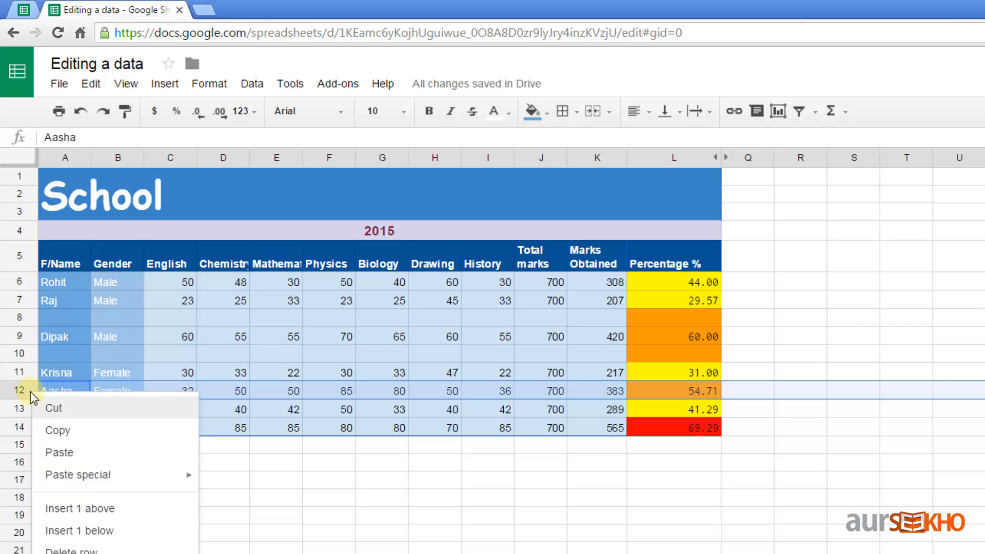
{"action": "left_click", "coordinate": [171, 511]}
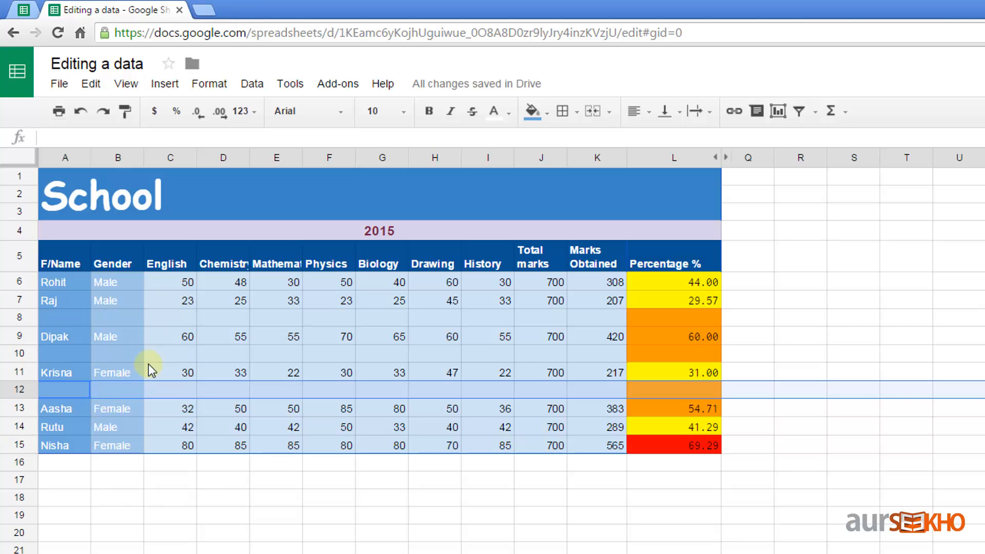
Step: Insert an empty column to the left of the English column
{"action": "left_click", "coordinate": [165, 337]}
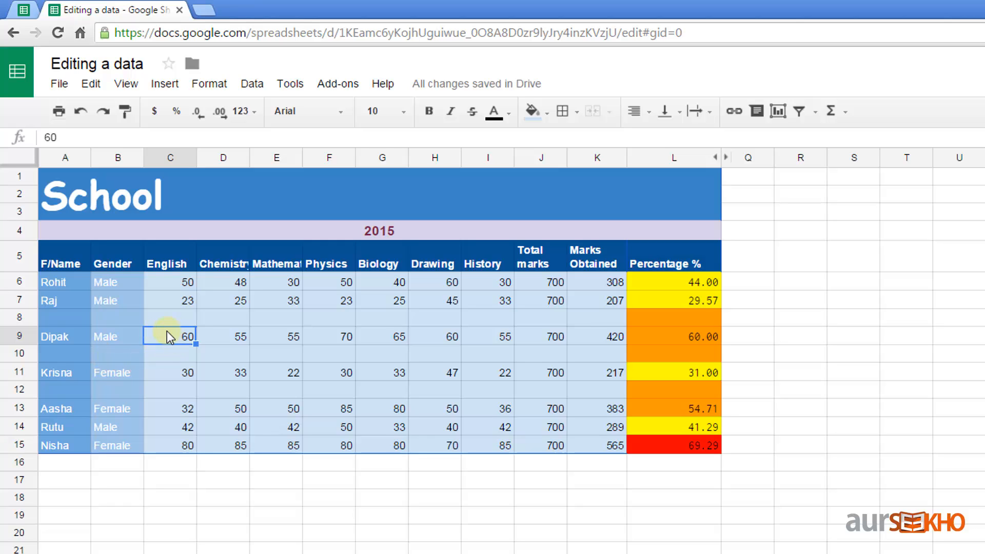
{"action": "left_click", "coordinate": [164, 86]}
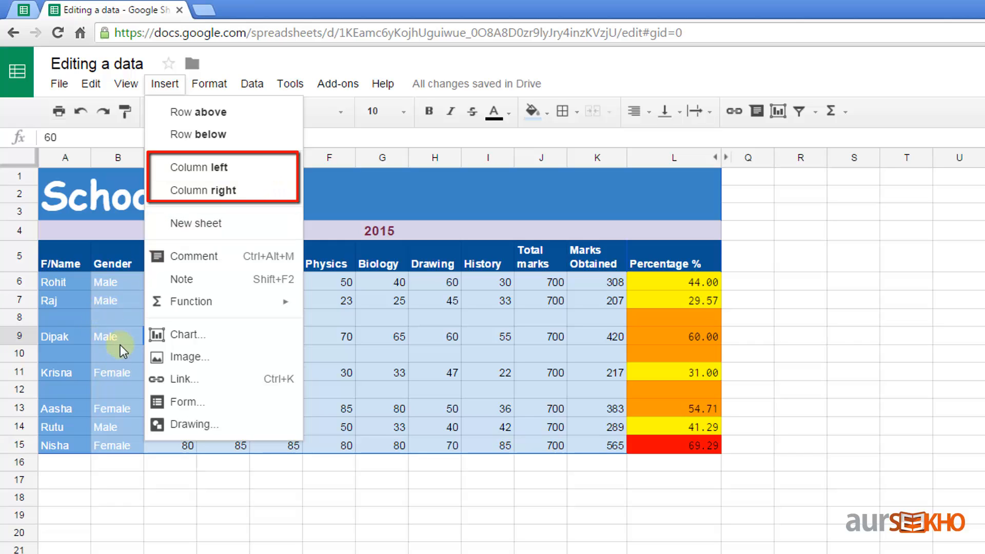
{"action": "left_click", "coordinate": [277, 170]}
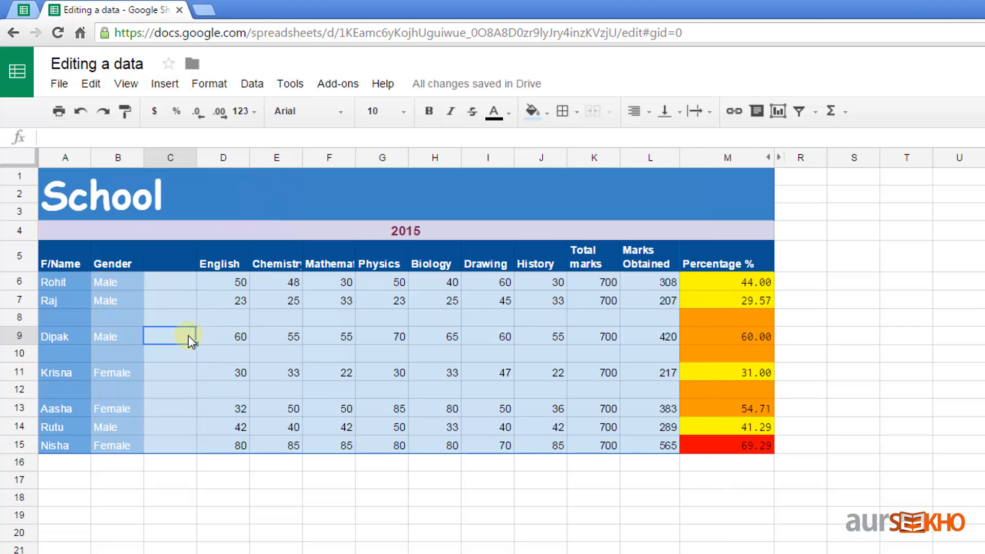
Step: Insert an empty column to the right of English, creating blank column E
{"action": "left_click", "coordinate": [227, 337]}
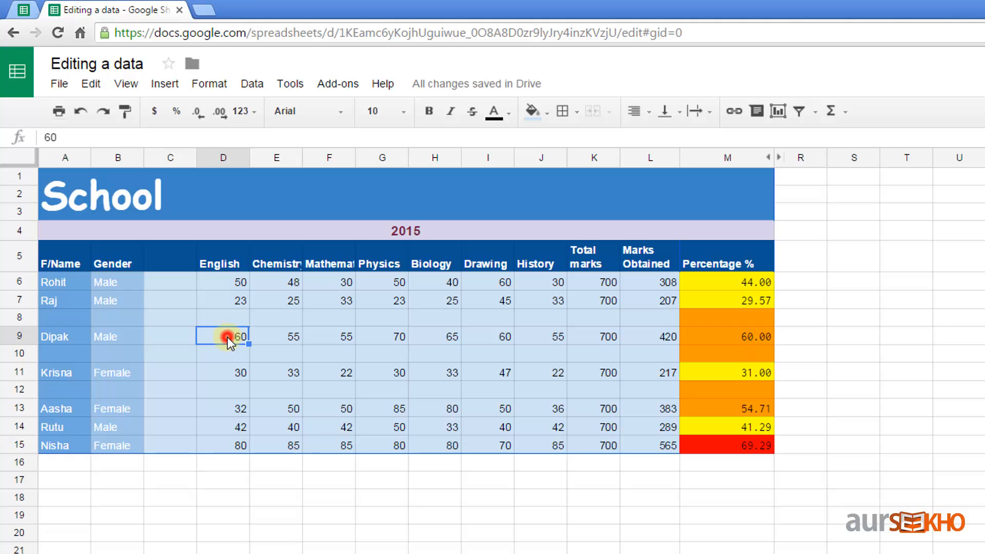
{"action": "left_click", "coordinate": [166, 85]}
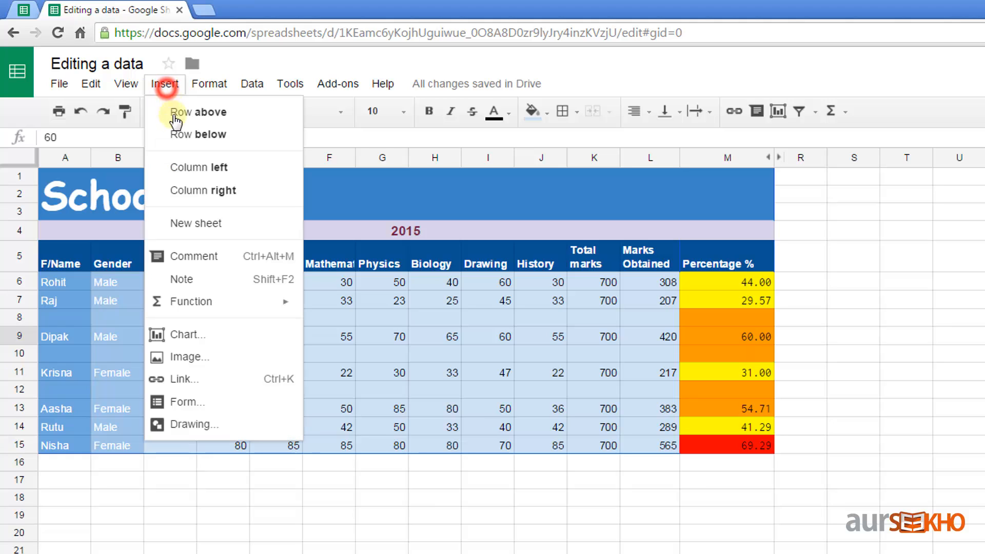
{"action": "left_click", "coordinate": [245, 191]}
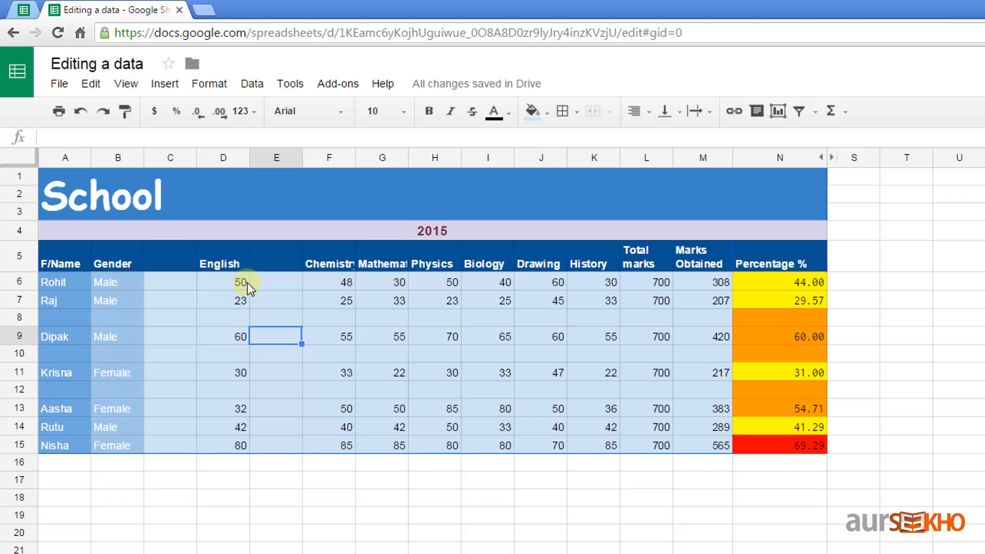
Step: Add a second blank column right of English from the column D header menu
{"action": "left_click", "coordinate": [215, 158]}
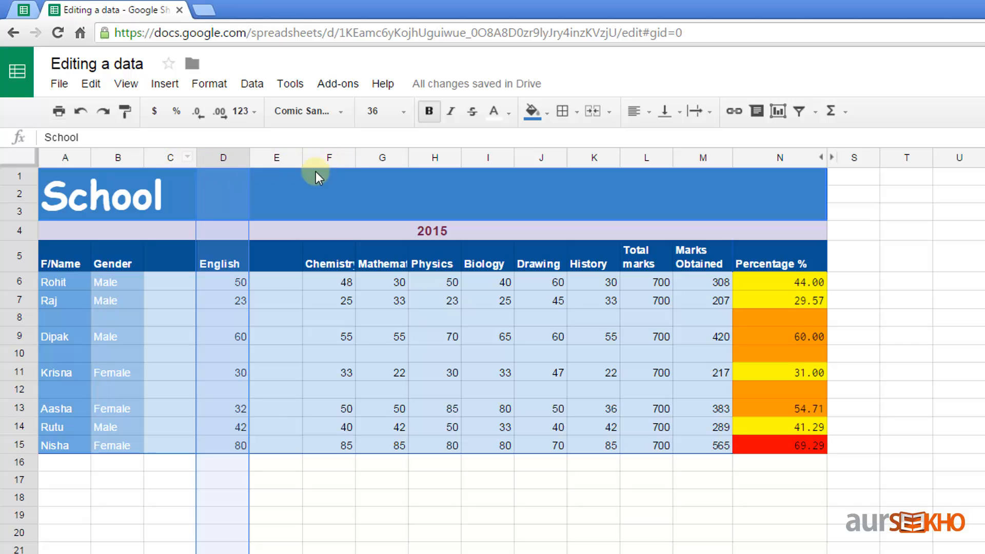
{"action": "right_click", "coordinate": [210, 158]}
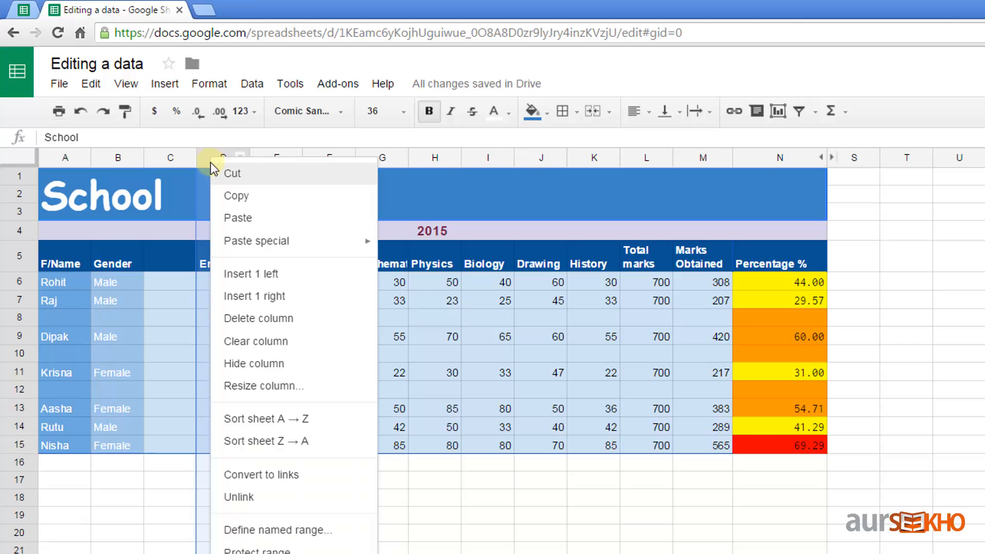
{"action": "left_click", "coordinate": [324, 297]}
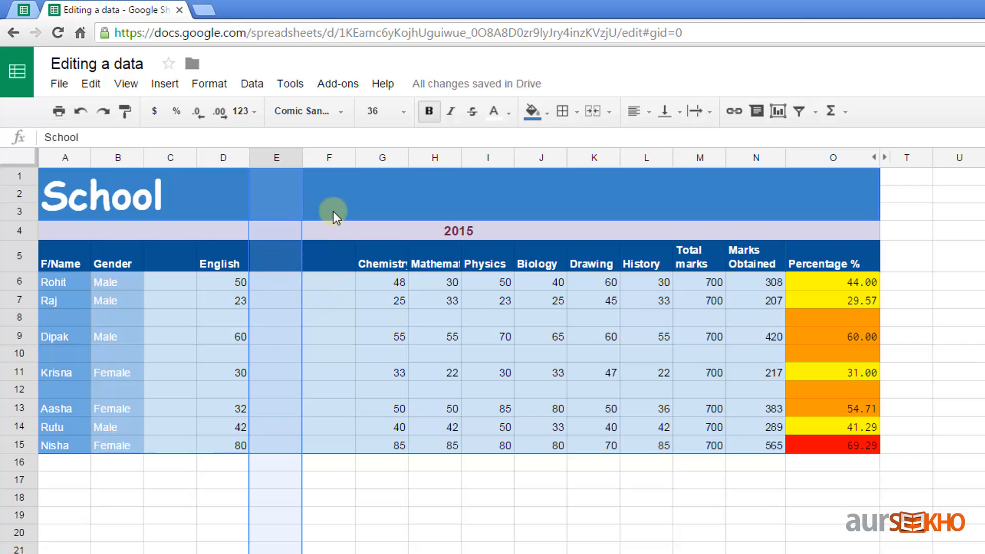
{"action": "left_click", "coordinate": [285, 332]}
Step: Delete rows 8–9, then the remaining empty row 8, so the next student follows row 7
{"action": "left_click_drag", "start_coordinate": [319, 327], "coordinate": [303, 318]}
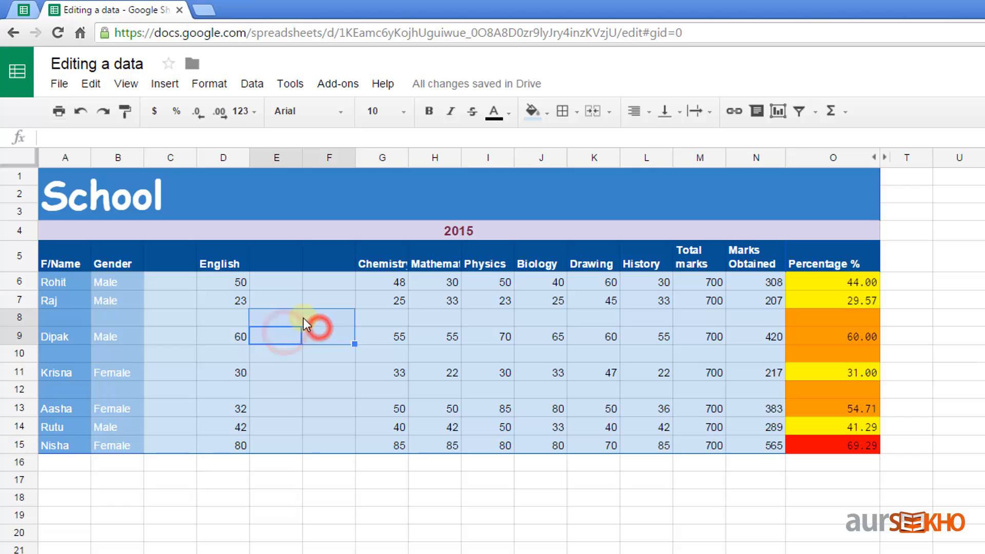
{"action": "left_click", "coordinate": [95, 82]}
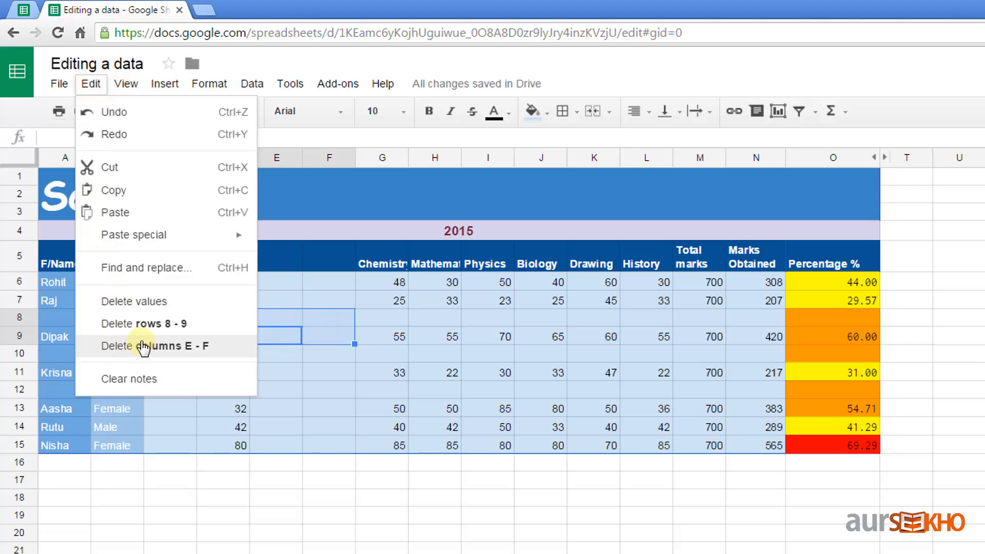
{"action": "left_click", "coordinate": [142, 325]}
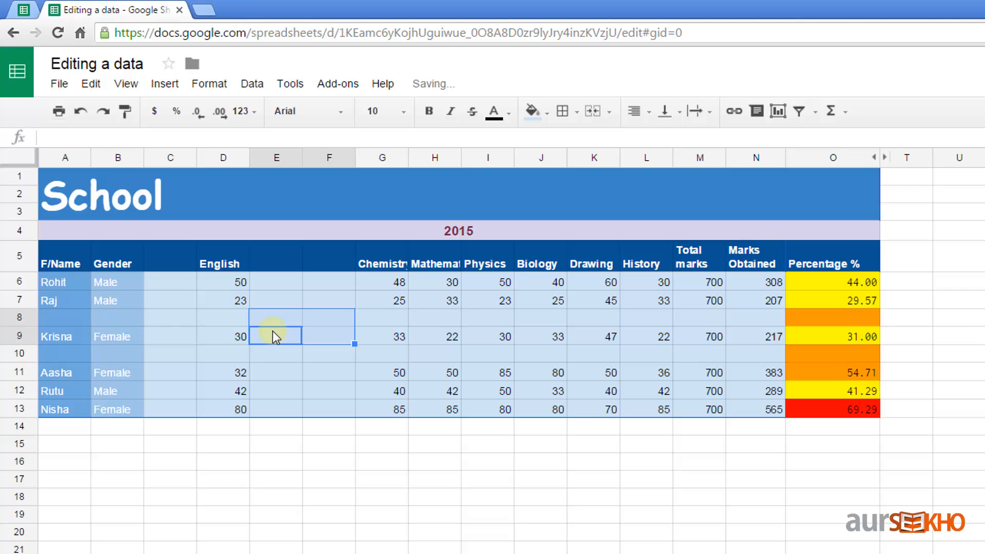
{"action": "right_click", "coordinate": [20, 317]}
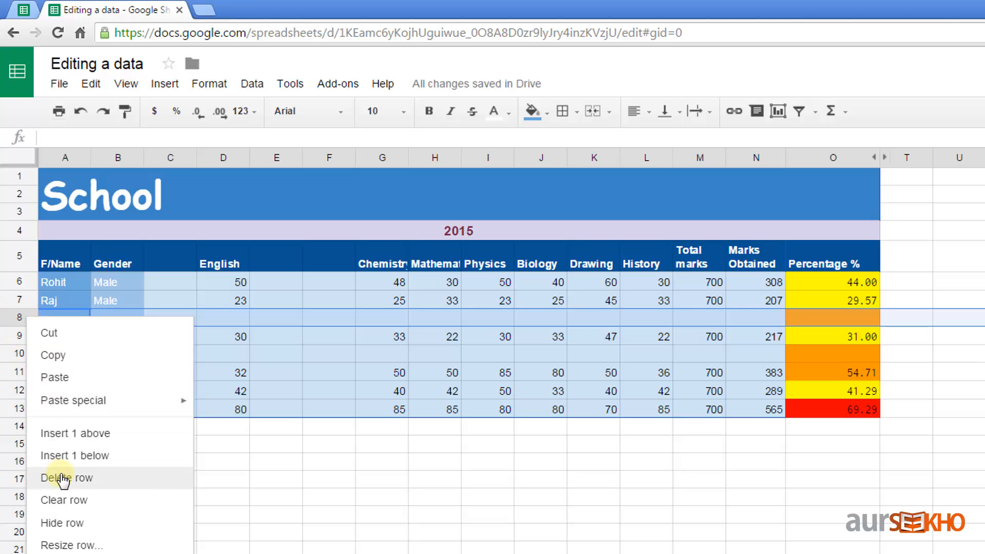
{"action": "left_click", "coordinate": [63, 478]}
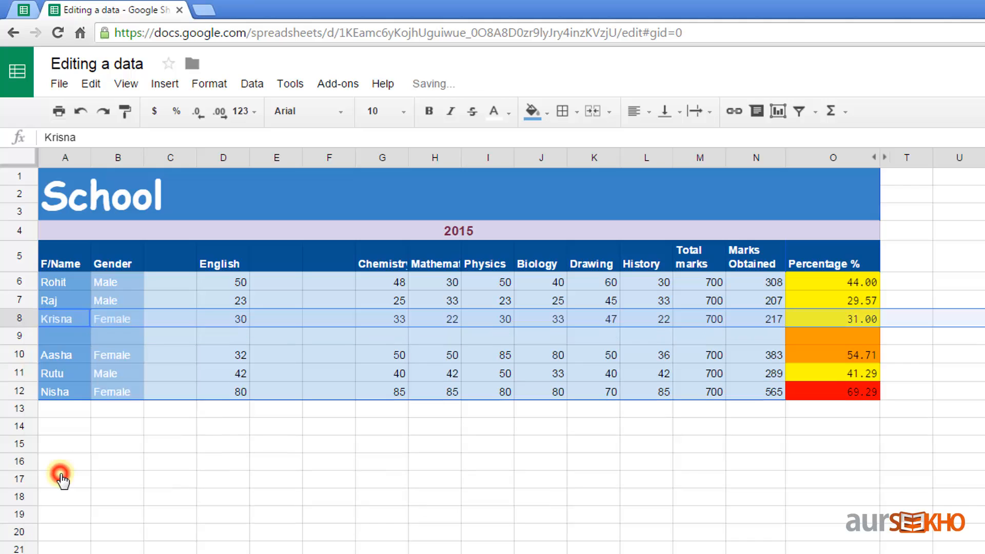
Step: Delete the extra blank column E, returning Chemistry to column F
{"action": "left_click", "coordinate": [276, 158]}
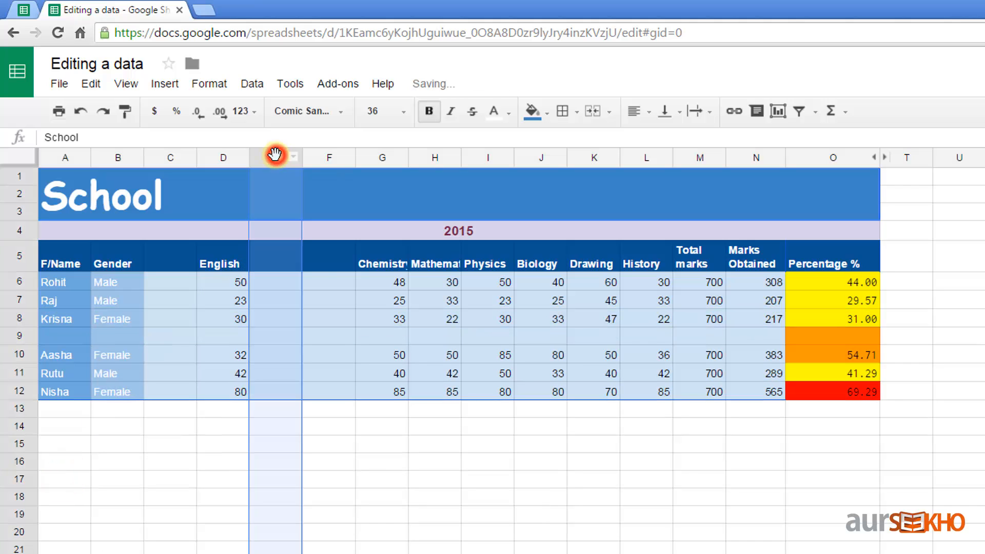
{"action": "right_click", "coordinate": [270, 157]}
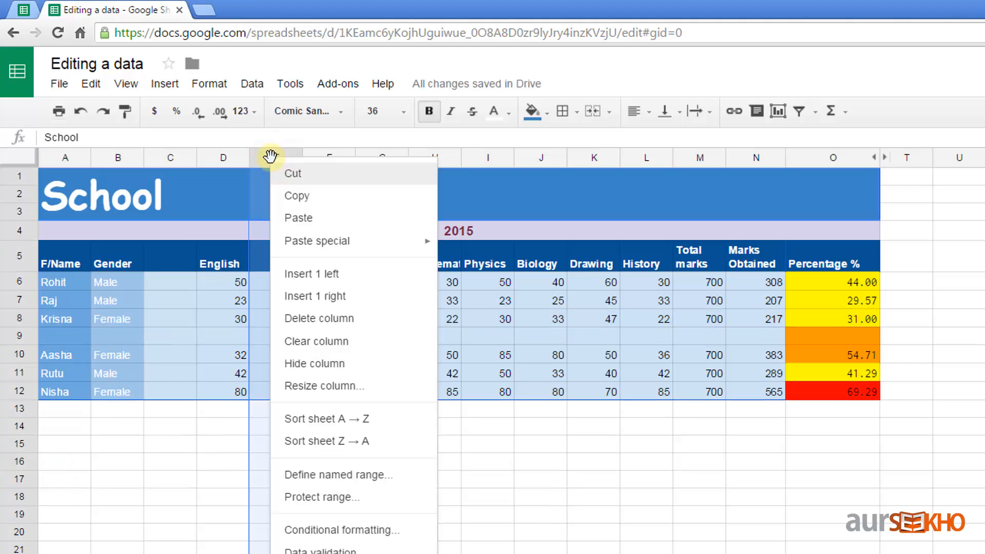
{"action": "left_click", "coordinate": [285, 318]}
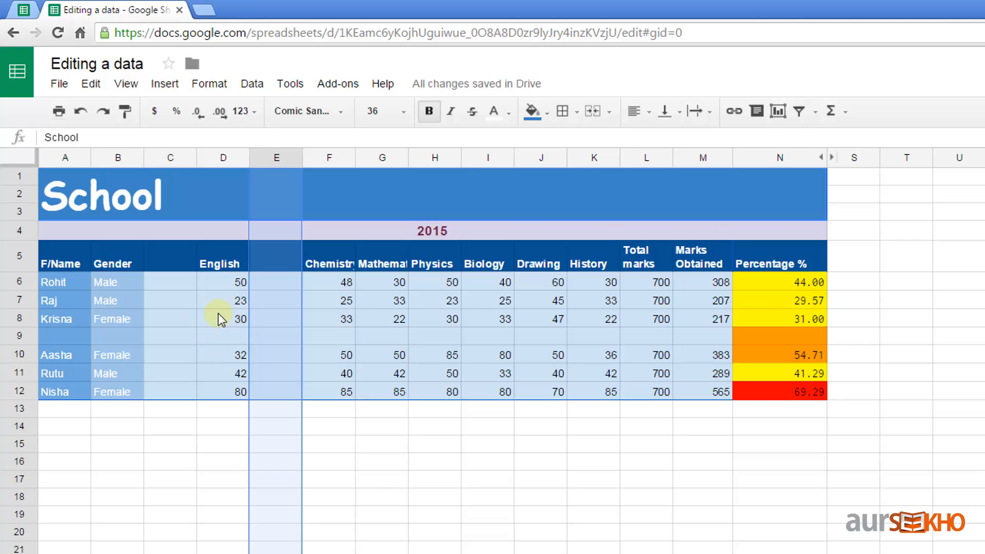
Step: Step through the row 7 student's marks in cells F7 to J7
{"action": "left_click", "coordinate": [339, 295]}
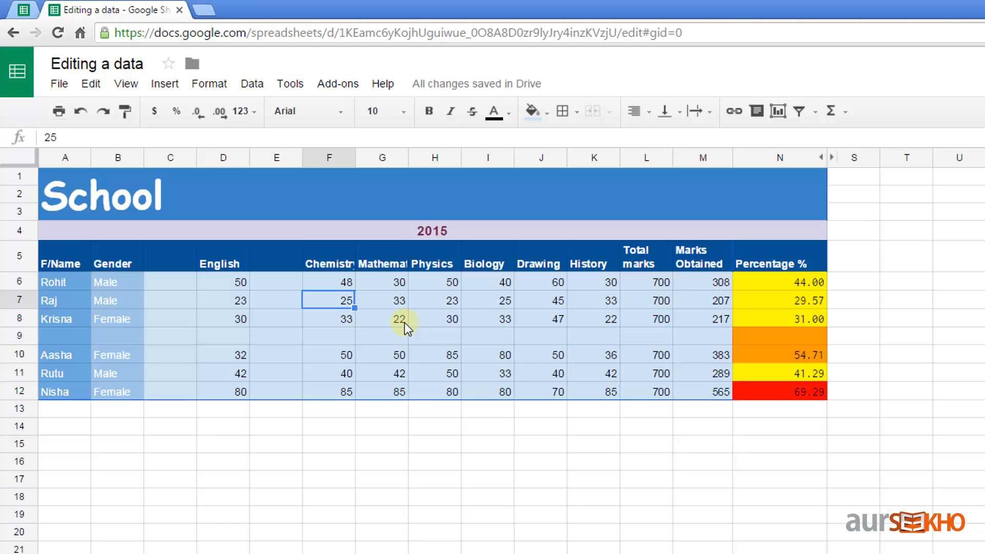
{"action": "left_click", "coordinate": [396, 299]}
{"action": "left_click", "coordinate": [433, 296]}
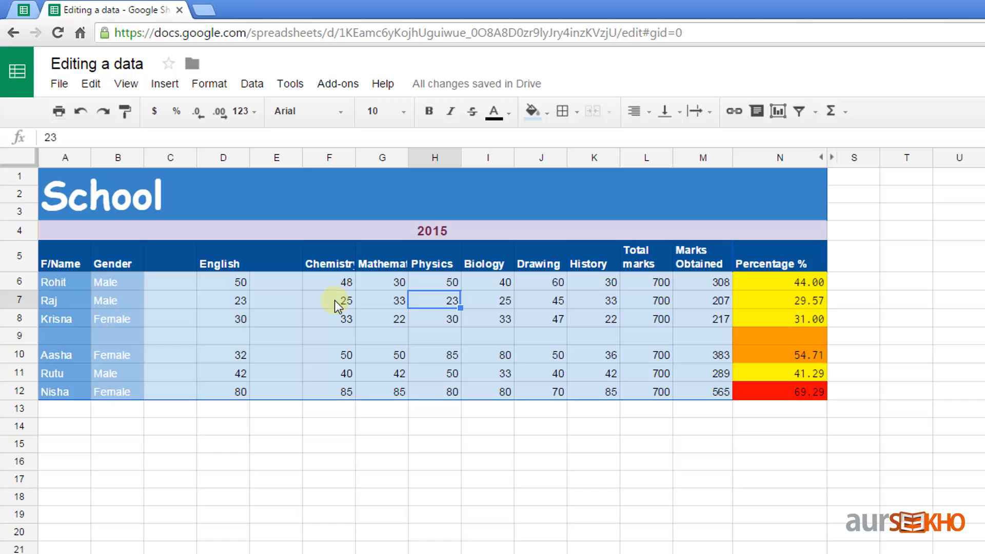
{"action": "left_click", "coordinate": [335, 300]}
{"action": "left_click", "coordinate": [379, 300]}
{"action": "left_click", "coordinate": [436, 304]}
{"action": "left_click", "coordinate": [507, 308]}
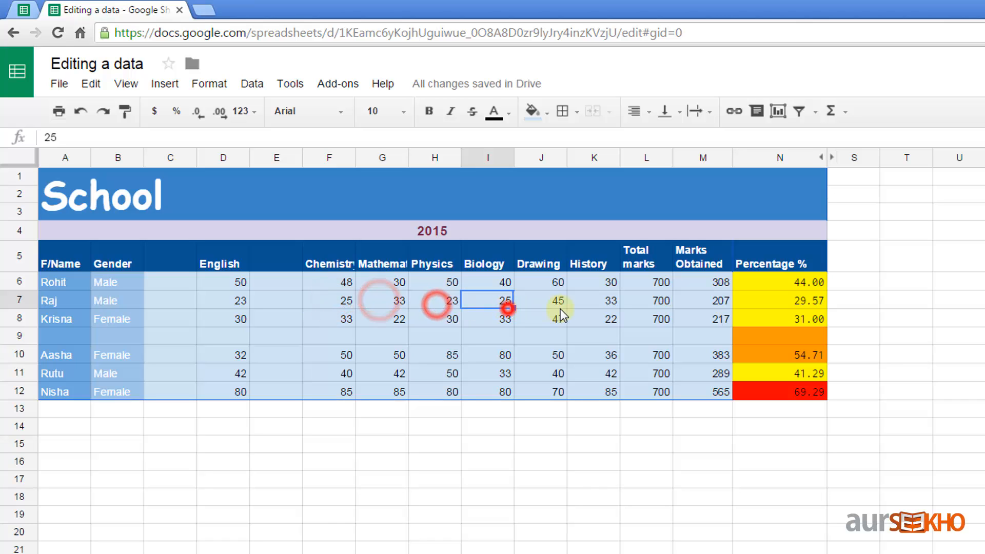
{"action": "left_click", "coordinate": [561, 308]}
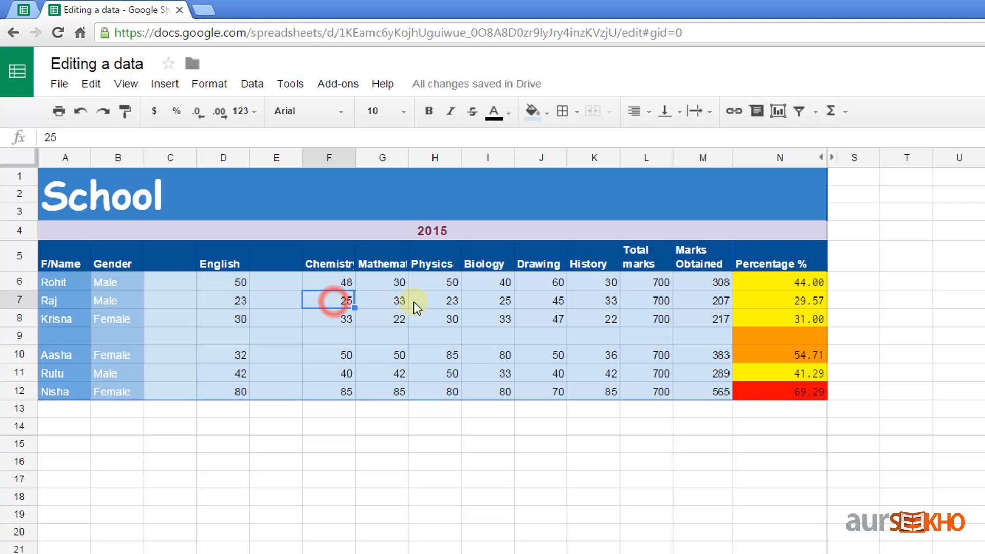
Step: Clear the row 7 student's Chemistry-to-History marks in F7:K7 with Delete values
{"action": "left_click", "coordinate": [608, 303], "text": "shift"}
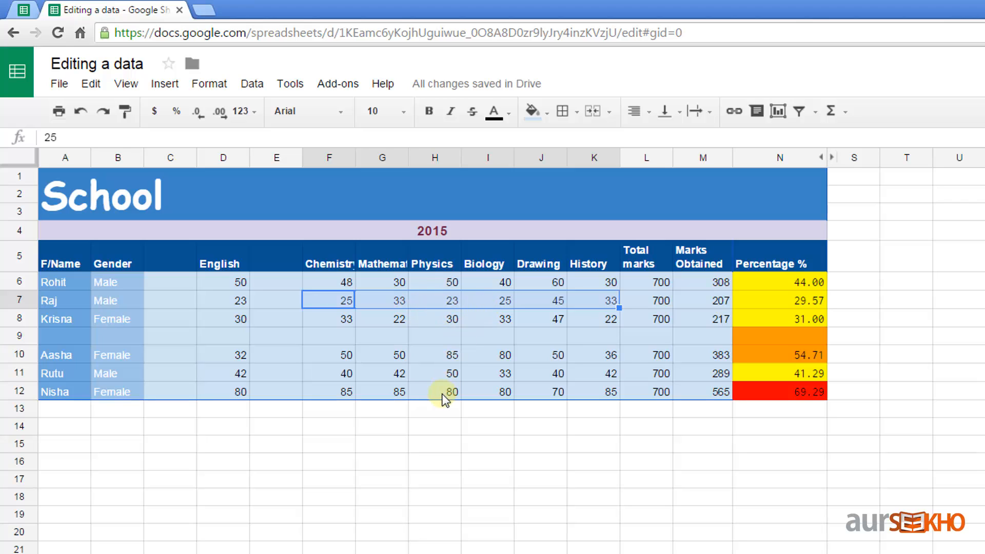
{"action": "left_click", "coordinate": [93, 85]}
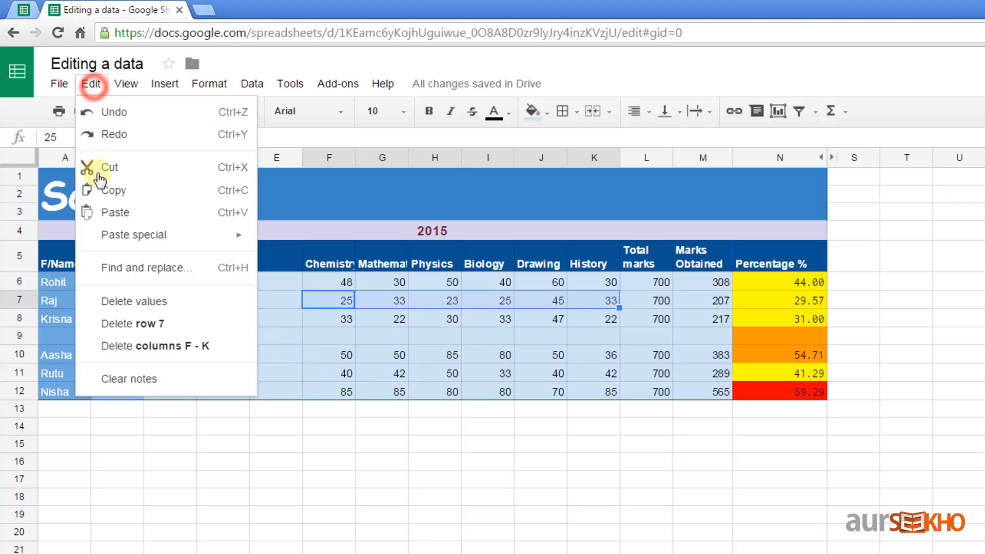
{"action": "left_click", "coordinate": [183, 302]}
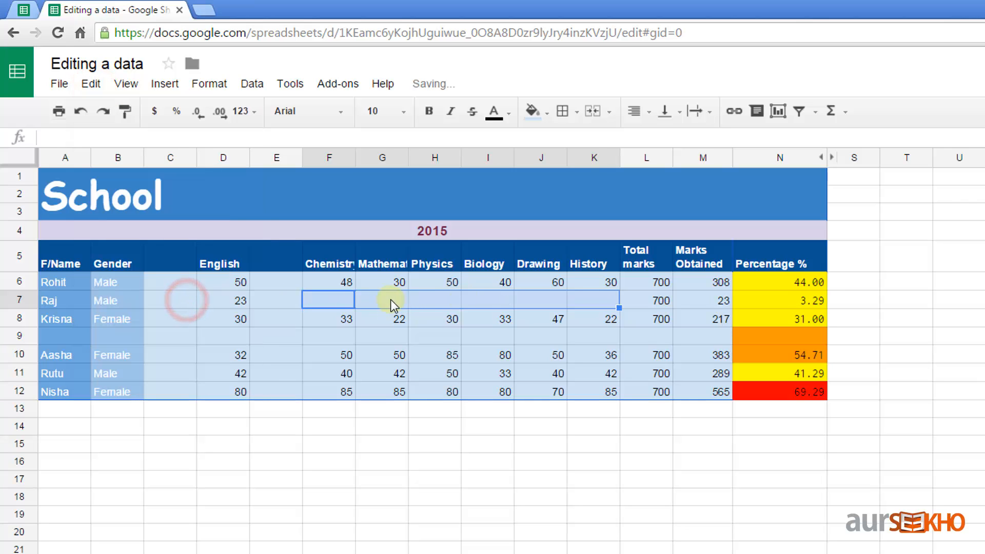